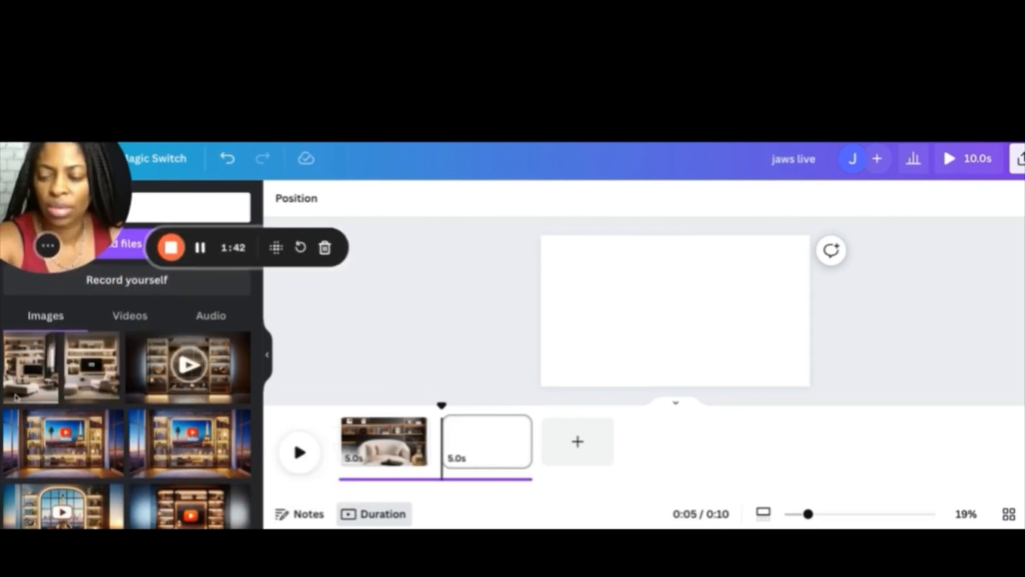
Add the uploaded living-room image to the second page and stretch it to fill the whole canvas
{"action": "left_click", "coordinate": [92, 375]}
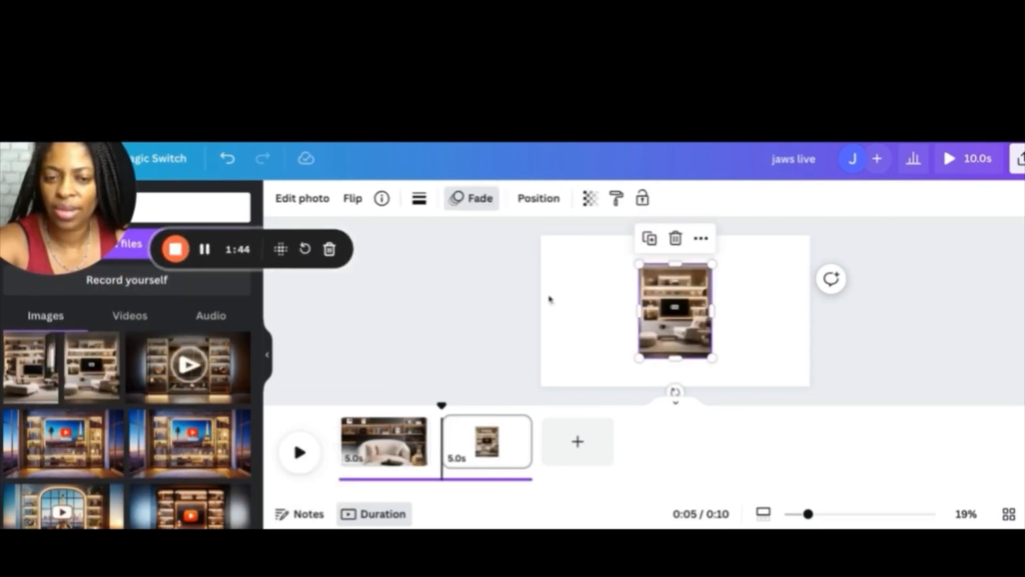
{"action": "left_click_drag", "start_coordinate": [639, 264], "coordinate": [606, 222]}
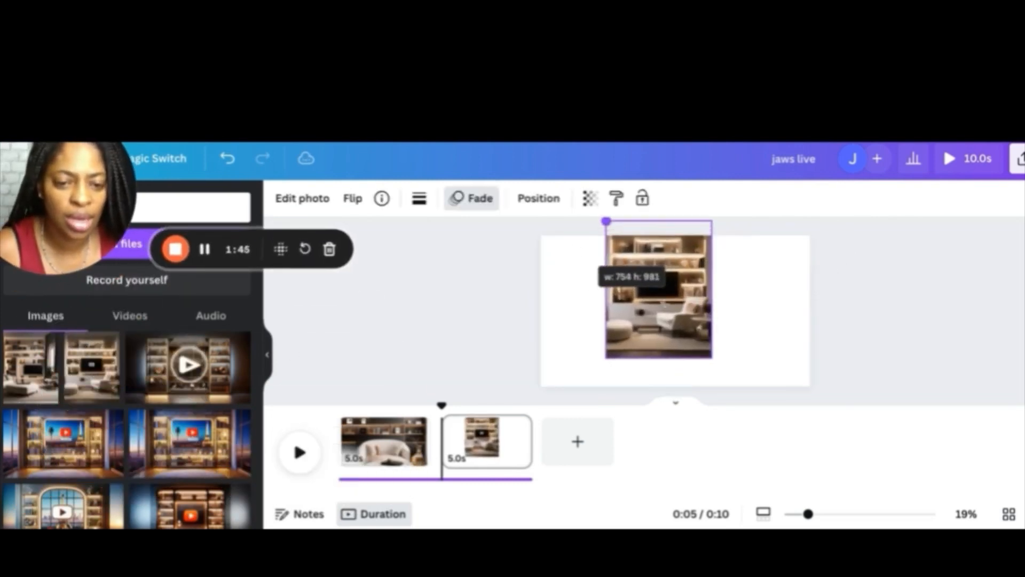
{"action": "left_click_drag", "start_coordinate": [711, 359], "coordinate": [745, 401]}
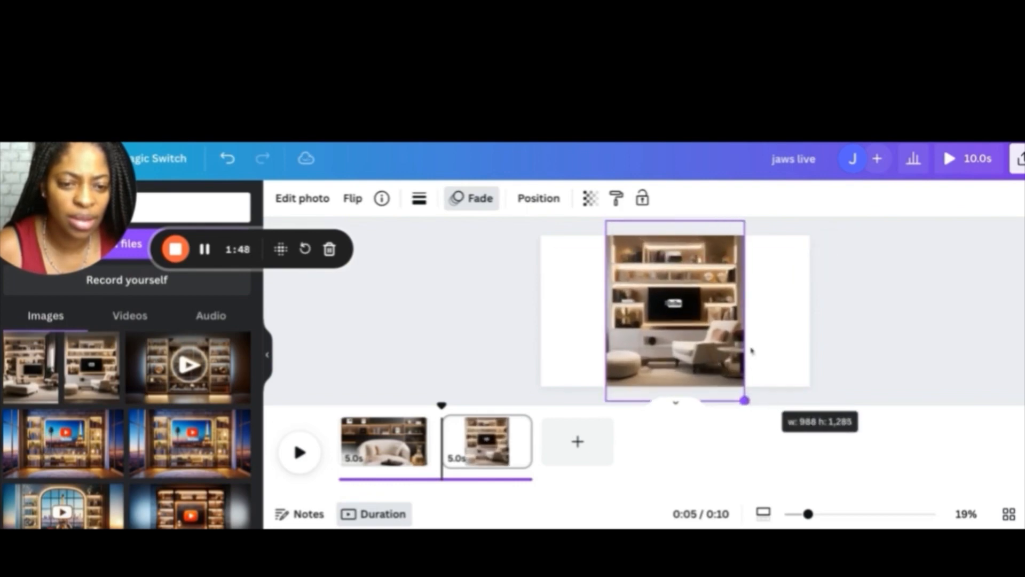
{"action": "left_click_drag", "start_coordinate": [744, 309], "coordinate": [810, 311]}
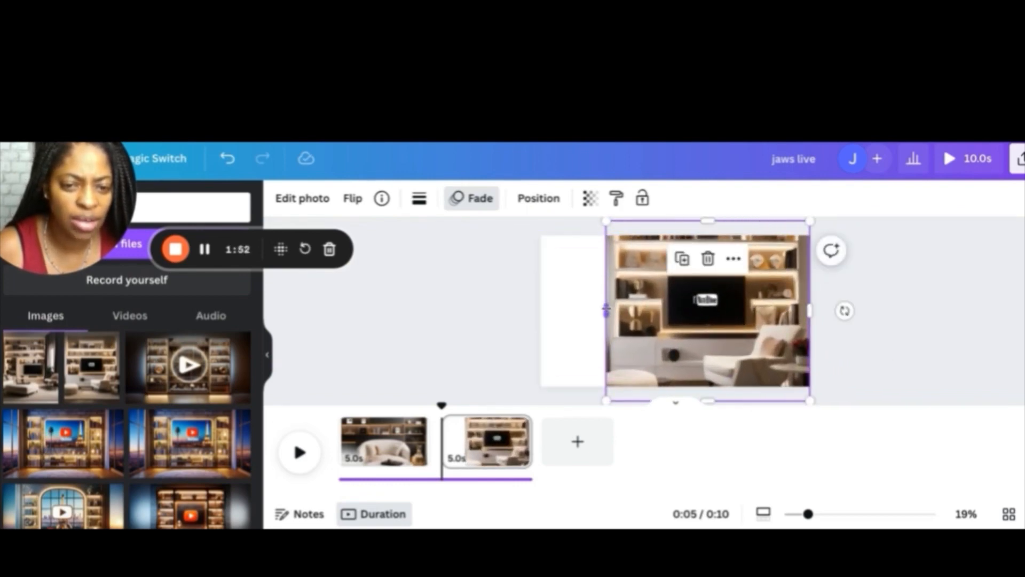
{"action": "left_click_drag", "start_coordinate": [607, 311], "coordinate": [541, 311]}
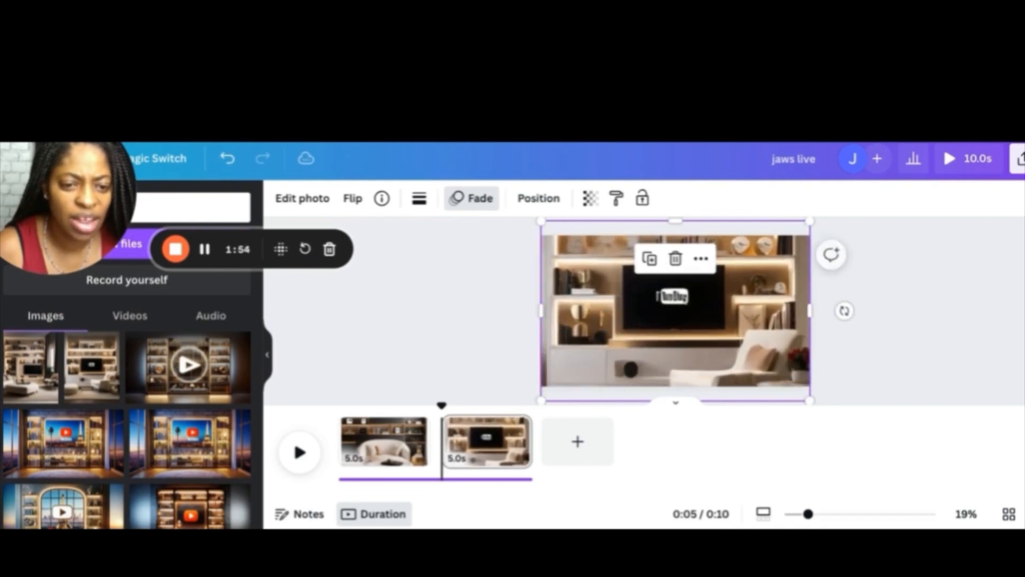
{"action": "double_click", "coordinate": [688, 297]}
{"action": "left_click_drag", "start_coordinate": [688, 297], "coordinate": [689, 300]}
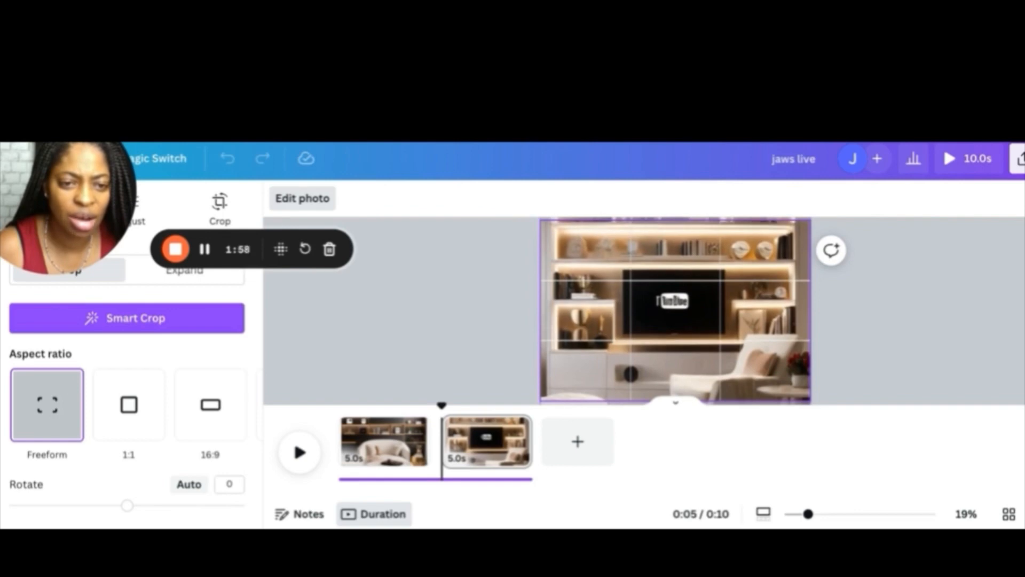
{"action": "left_click", "coordinate": [908, 316]}
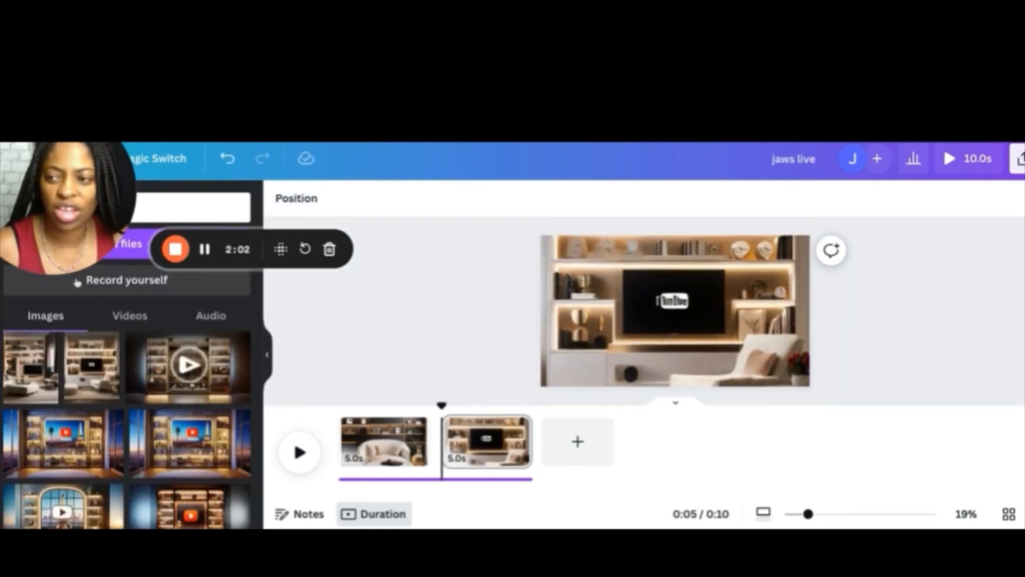
{"action": "left_click_drag", "start_coordinate": [69, 204], "coordinate": [179, 198]}
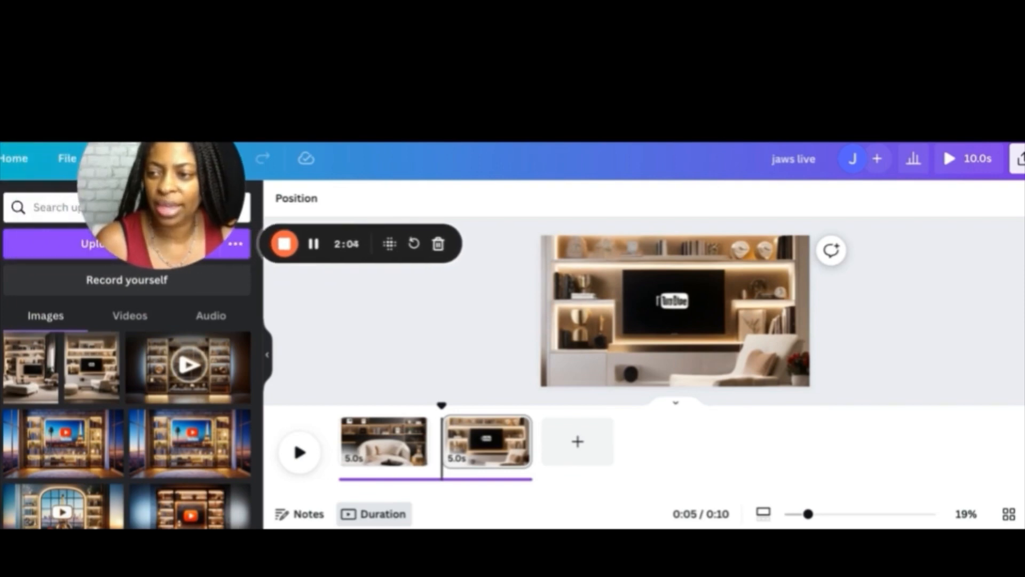
{"action": "left_click_drag", "start_coordinate": [171, 154], "coordinate": [103, 367]}
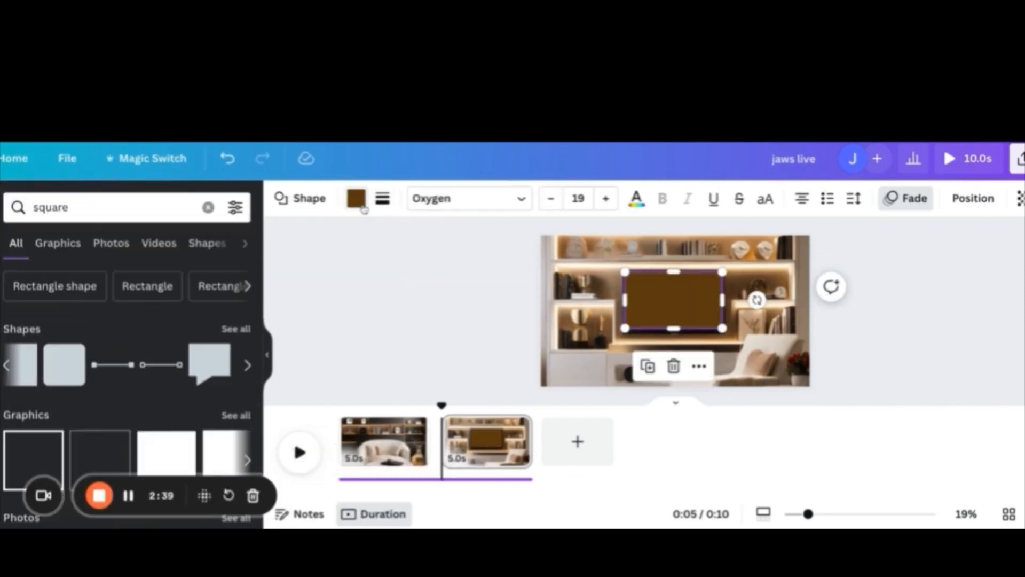
Search the elements for "frame" and browse the full list of Frames results
{"action": "left_click", "coordinate": [358, 200]}
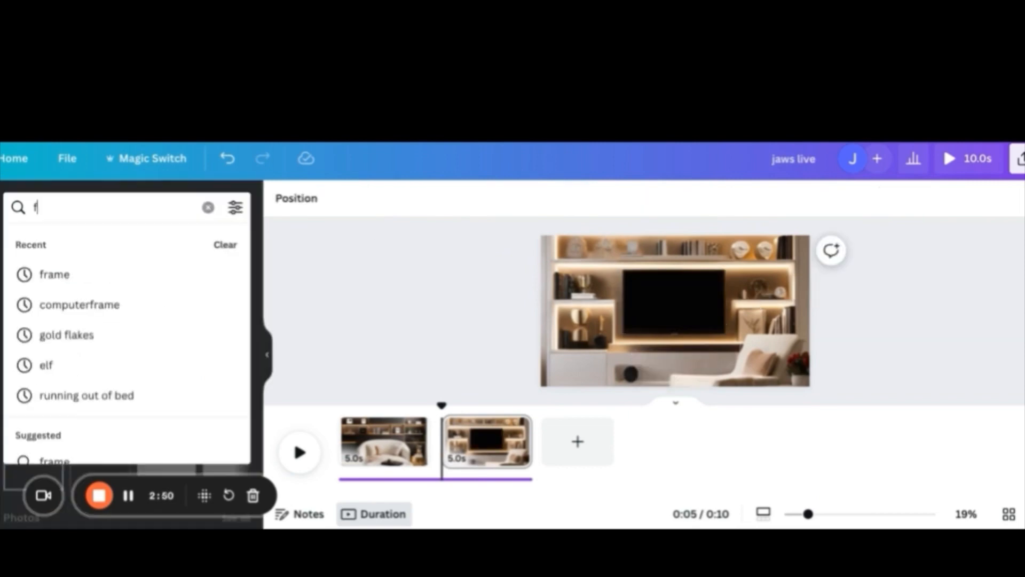
{"action": "type", "text": "rame"}
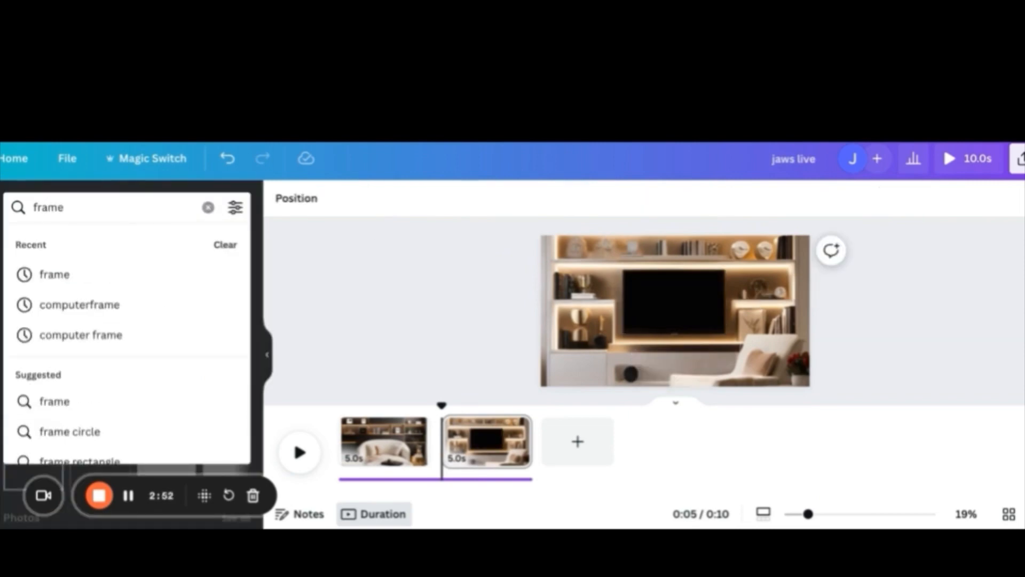
{"action": "key", "text": "Return"}
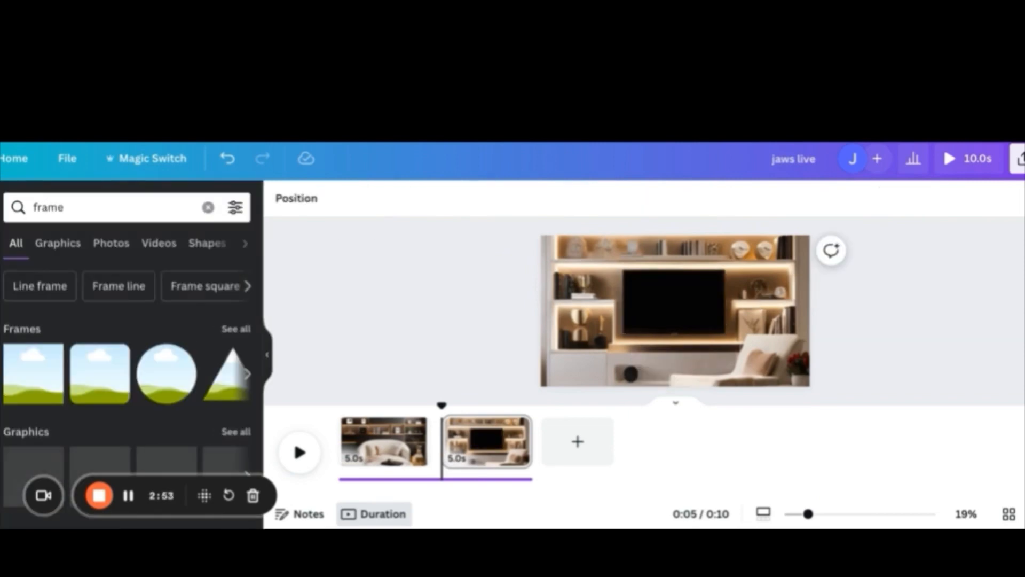
{"action": "left_click", "coordinate": [236, 329]}
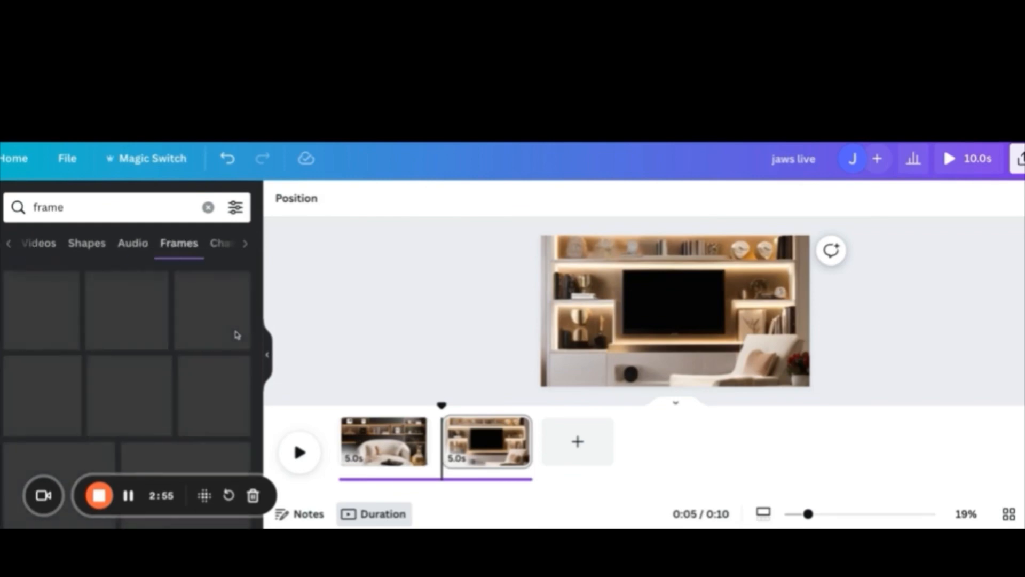
{"action": "scroll", "coordinate": [230, 332], "scroll_direction": "down", "scroll_amount": 5}
{"action": "scroll", "coordinate": [229, 331], "scroll_direction": "down", "scroll_amount": 1}
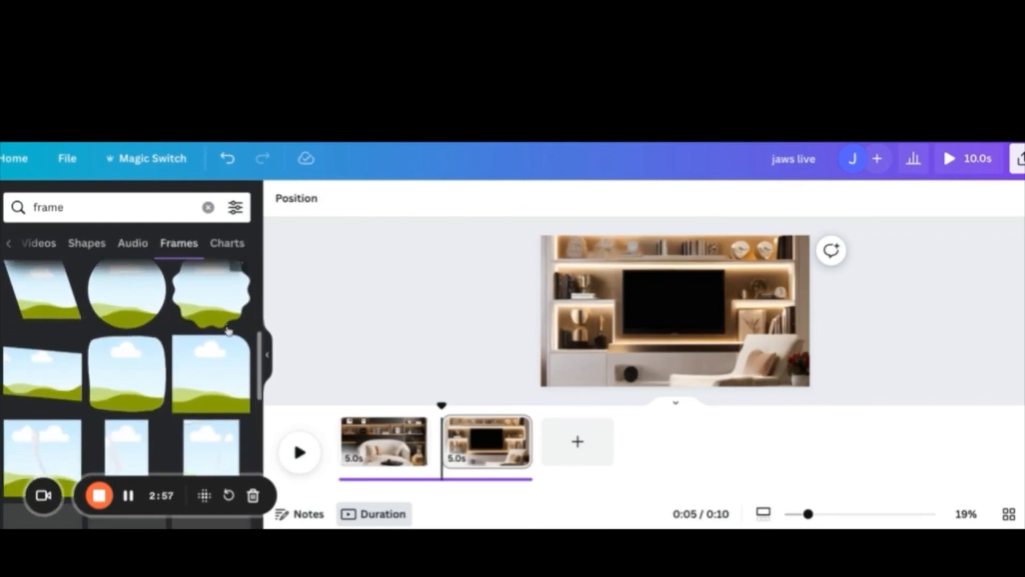
{"action": "scroll", "coordinate": [228, 331], "scroll_direction": "down", "scroll_amount": 6}
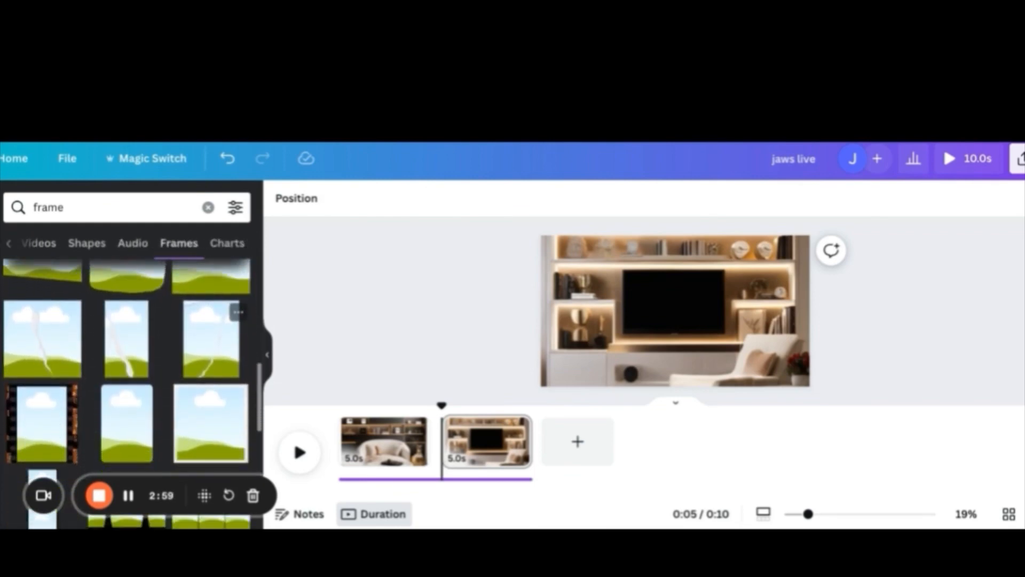
{"action": "scroll", "coordinate": [127, 374], "scroll_direction": "down", "scroll_amount": 8}
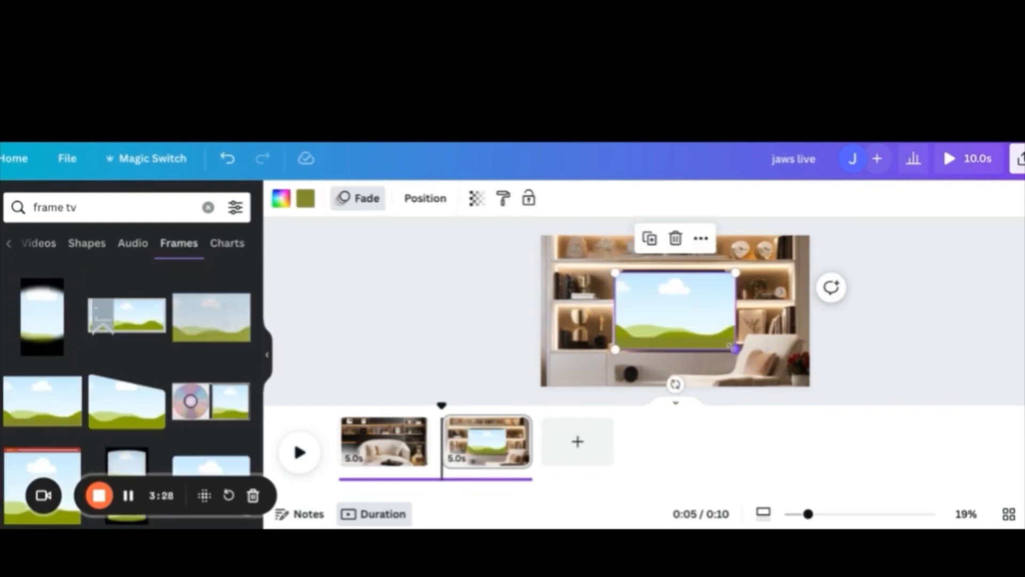
Place a rectangular frame over the TV screen and fit it to the screen area
{"action": "left_click_drag", "start_coordinate": [734, 349], "coordinate": [721, 331]}
{"action": "left_click_drag", "start_coordinate": [672, 322], "coordinate": [676, 323]}
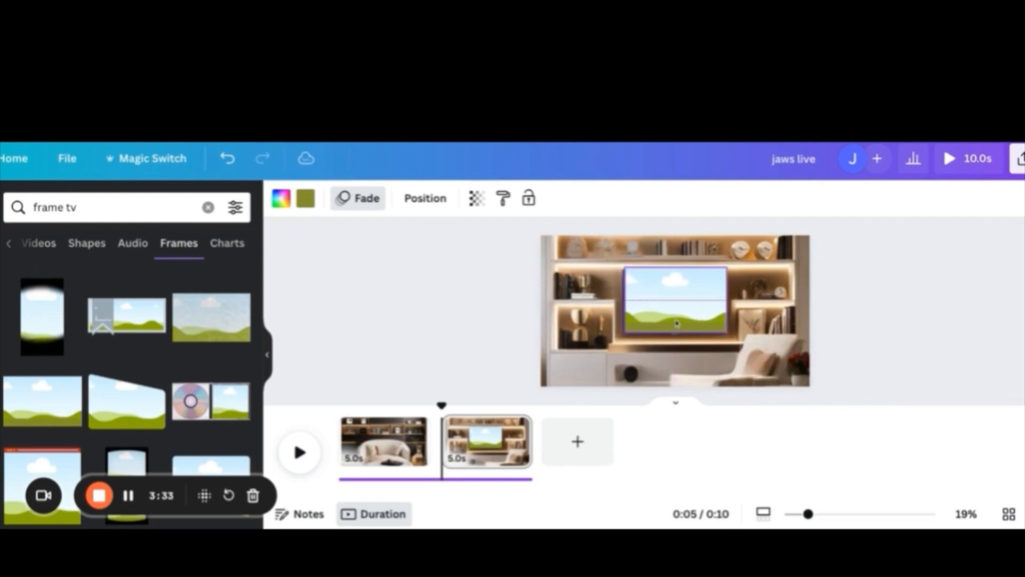
{"action": "left_click_drag", "start_coordinate": [625, 266], "coordinate": [624, 264]}
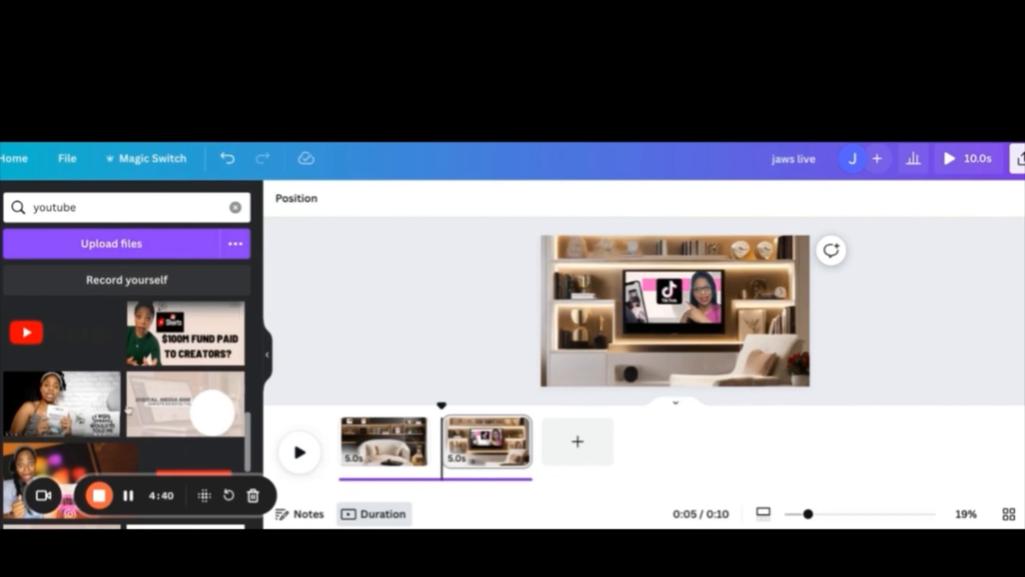
Drop the creator monetization thumbnail from the uploads into the TV screen frame
{"action": "scroll", "coordinate": [104, 422], "scroll_direction": "down", "scroll_amount": 2}
{"action": "left_click", "coordinate": [100, 377]}
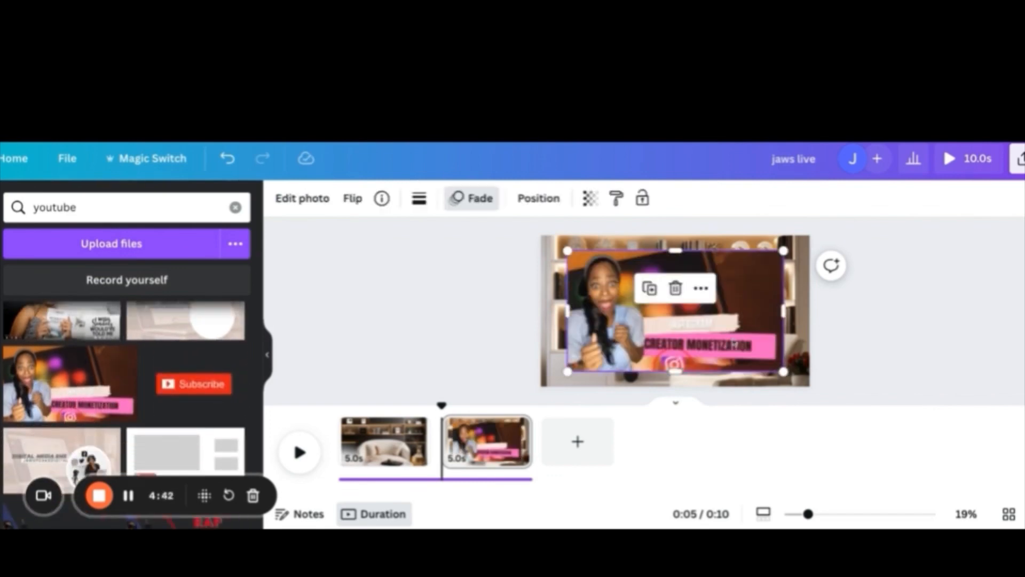
{"action": "left_click_drag", "start_coordinate": [734, 344], "coordinate": [705, 328]}
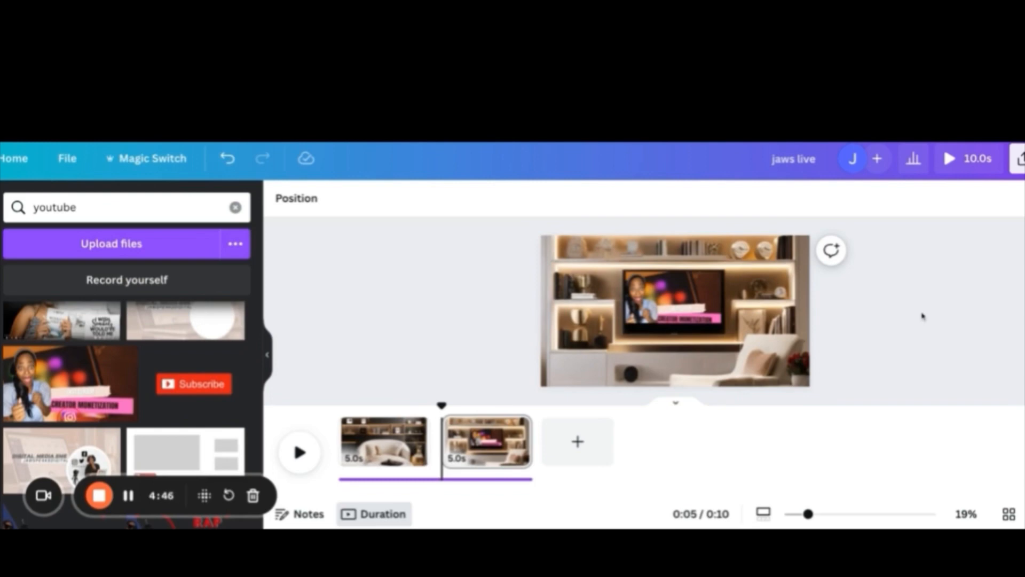
Add the uploaded Subscribe button graphic and shrink it into the TV screen's lower-right corner
{"action": "left_click", "coordinate": [201, 387]}
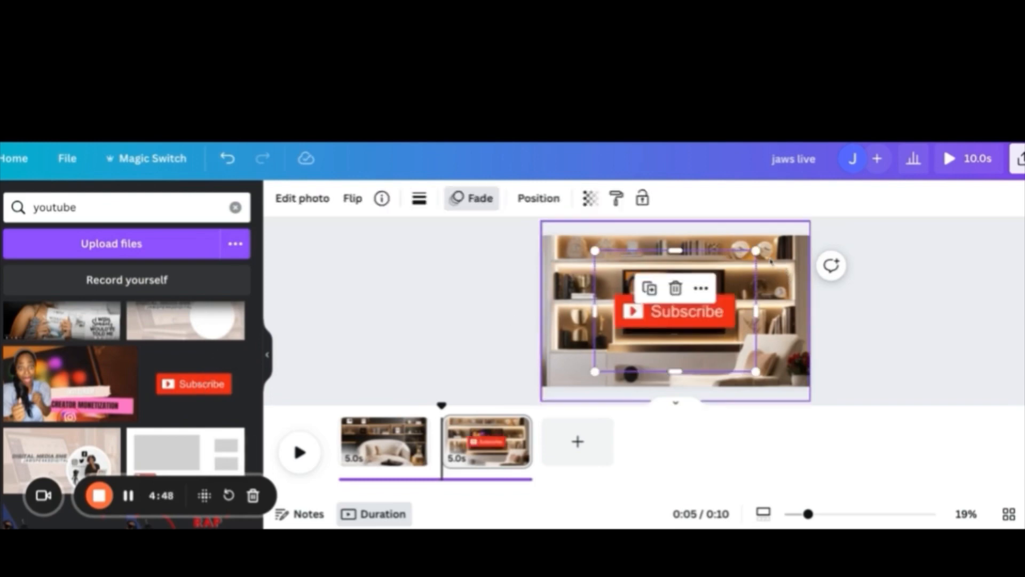
{"action": "left_click_drag", "start_coordinate": [741, 261], "coordinate": [704, 326]}
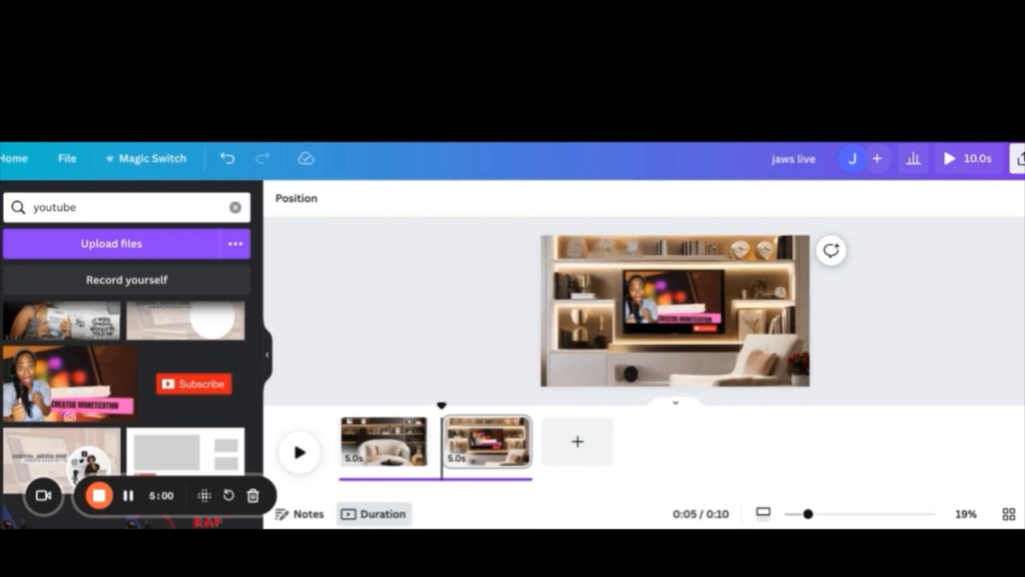
Open the design's download options and set the file type to PNG
{"action": "left_click", "coordinate": [1017, 158]}
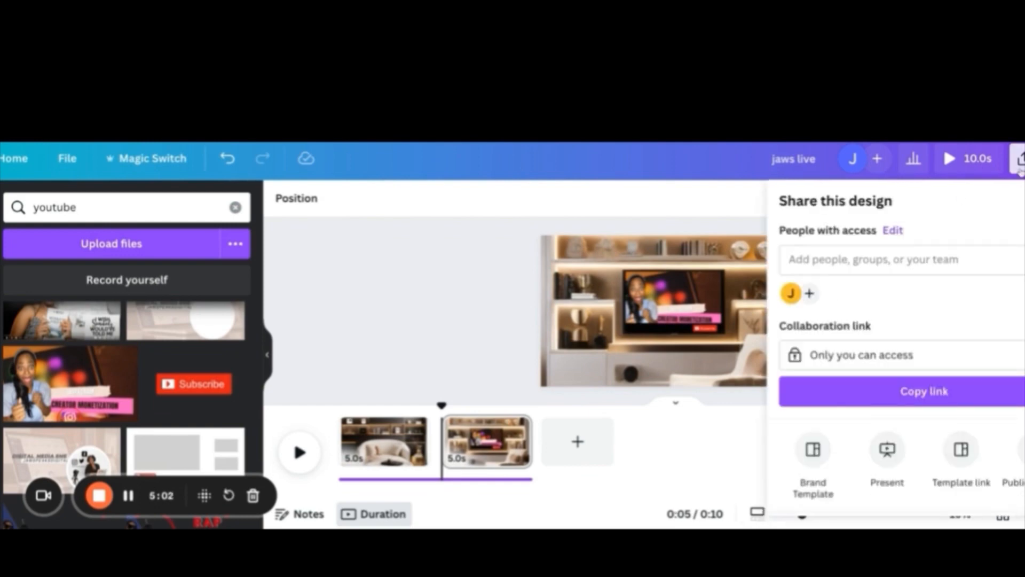
{"action": "scroll", "coordinate": [884, 299], "scroll_direction": "down", "scroll_amount": 3}
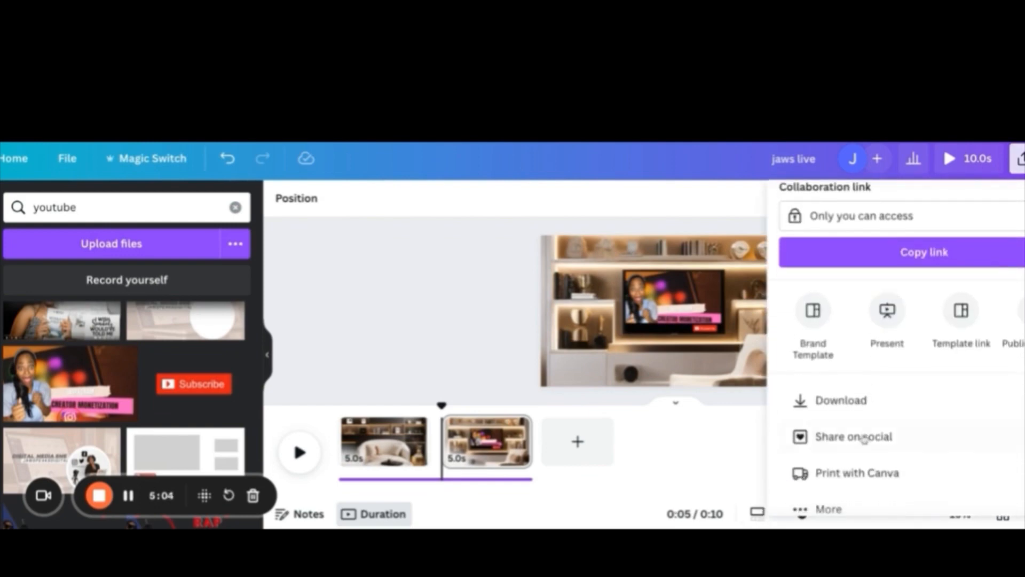
{"action": "left_click", "coordinate": [870, 401]}
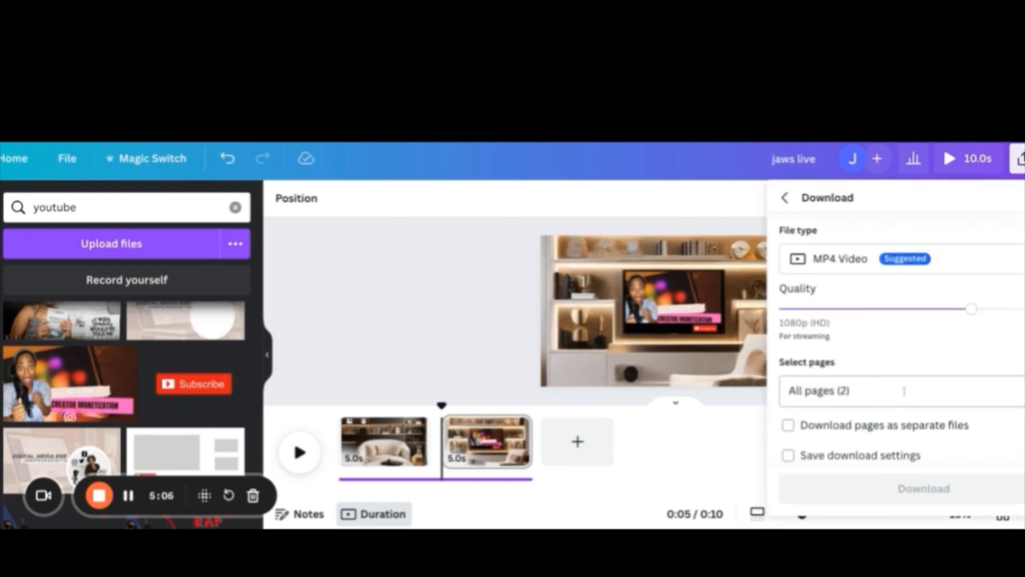
{"action": "left_click", "coordinate": [967, 273]}
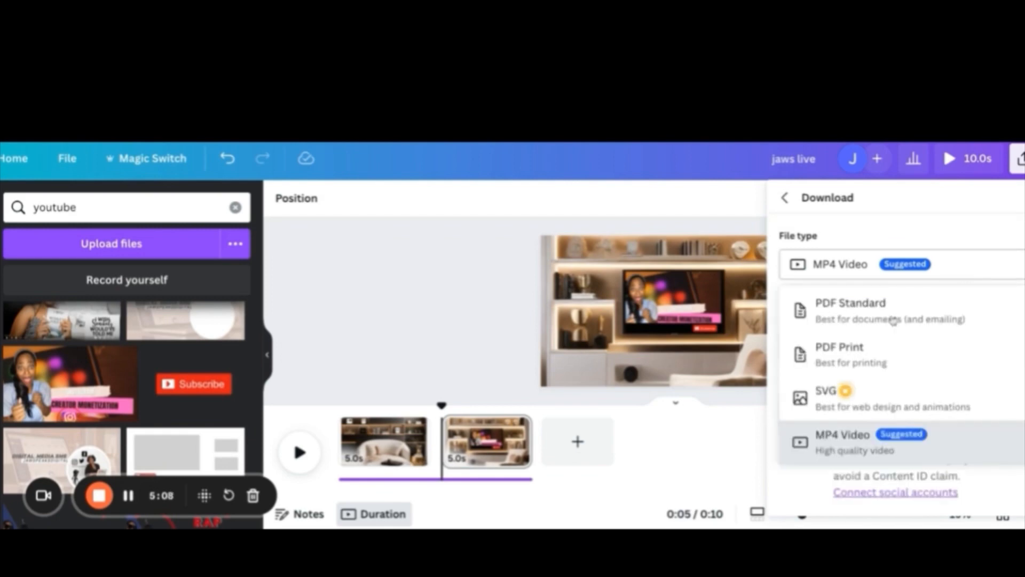
{"action": "scroll", "coordinate": [878, 372], "scroll_direction": "down", "scroll_amount": 1}
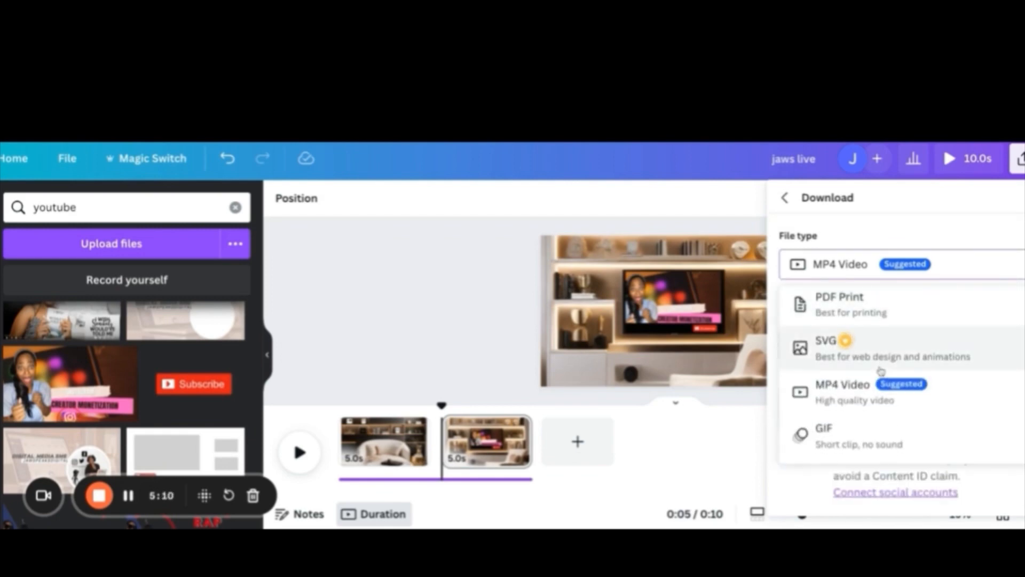
{"action": "scroll", "coordinate": [881, 377], "scroll_direction": "up", "scroll_amount": 3}
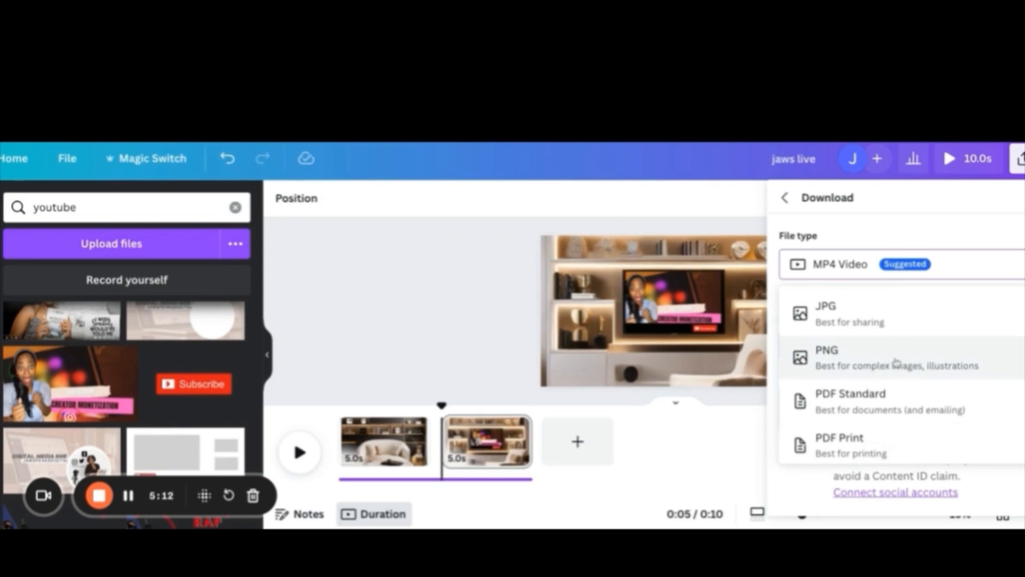
{"action": "left_click", "coordinate": [896, 362]}
Limit the download to page 2 only and download the PNG
{"action": "left_click", "coordinate": [917, 434]}
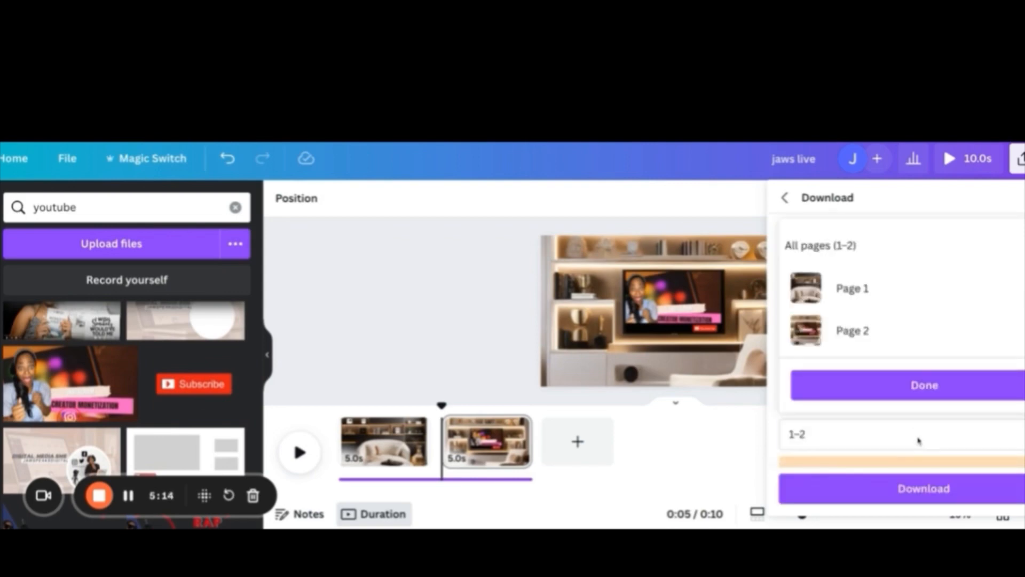
{"action": "left_click", "coordinate": [1010, 295]}
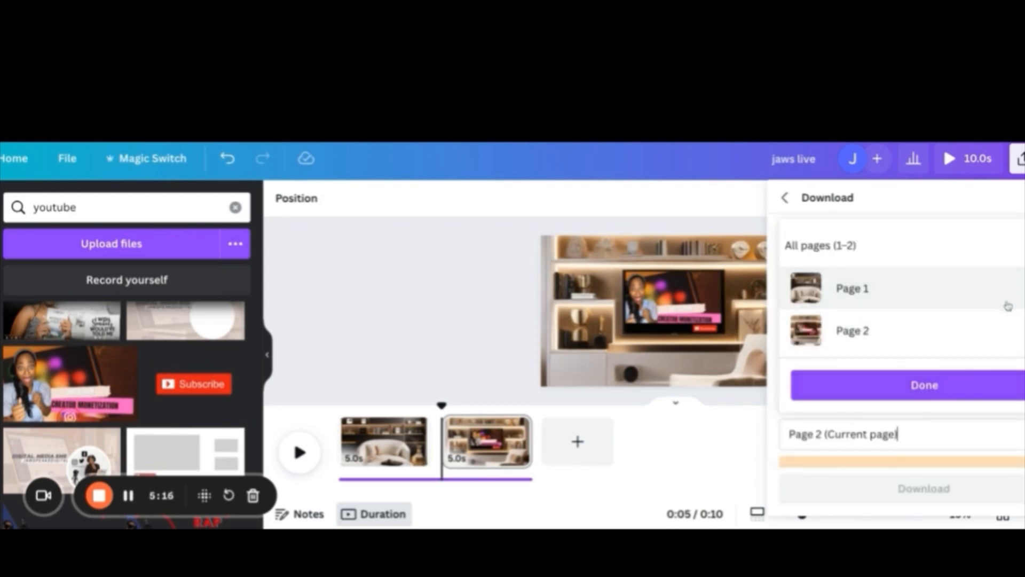
{"action": "left_click", "coordinate": [912, 385]}
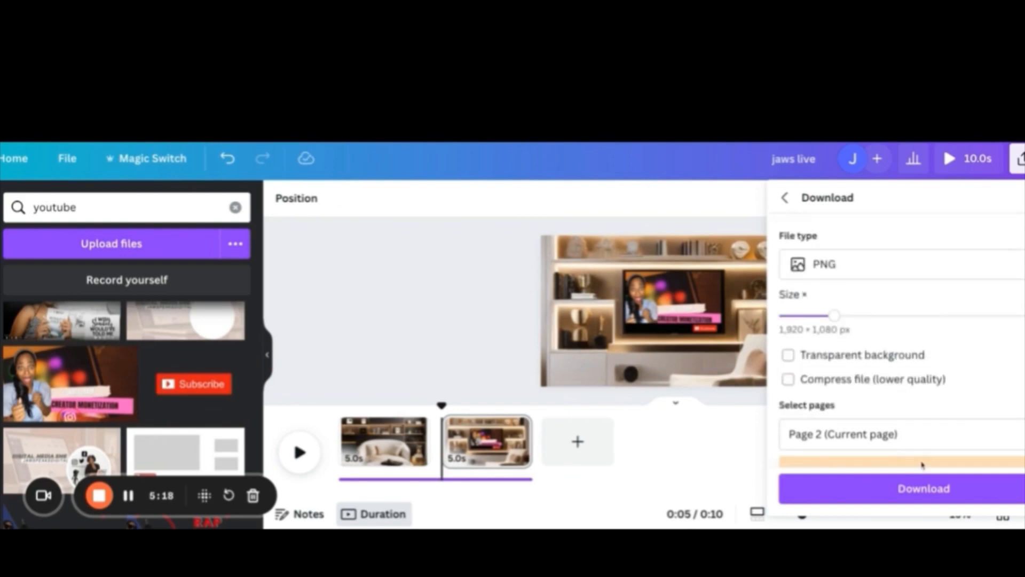
{"action": "left_click", "coordinate": [928, 492]}
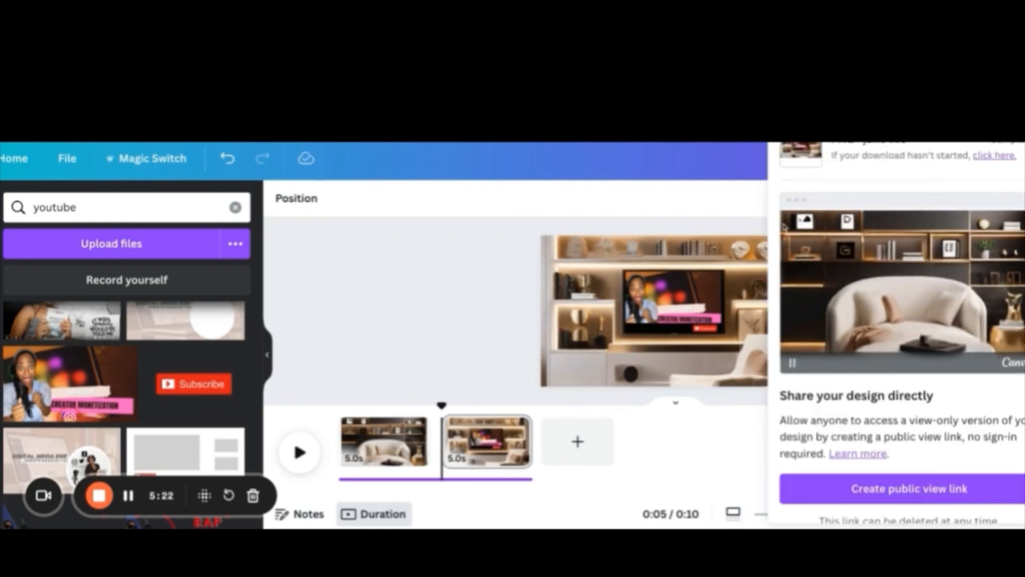
{"action": "left_click", "coordinate": [672, 184]}
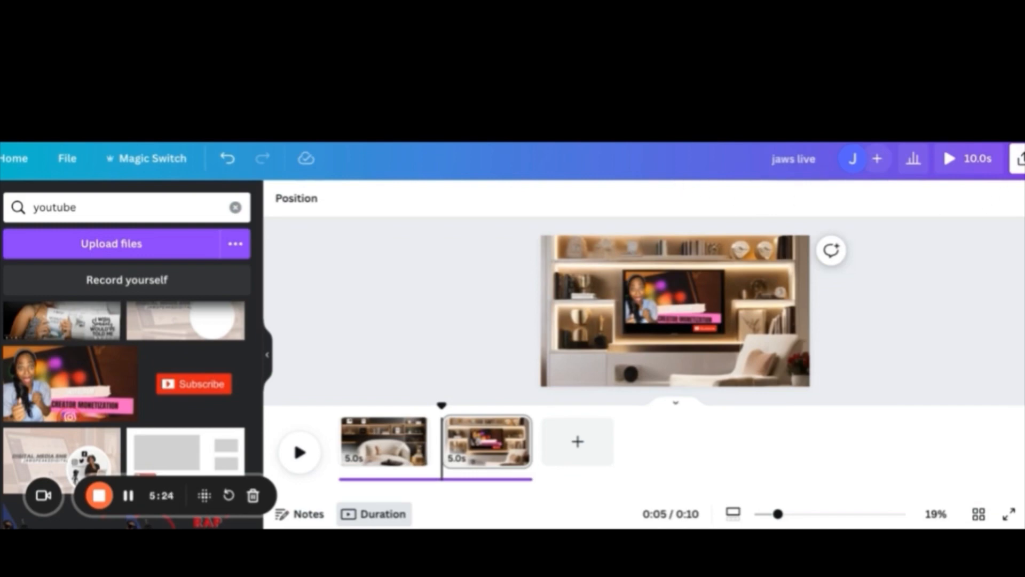
{"action": "left_click", "coordinate": [1017, 159]}
{"action": "scroll", "coordinate": [914, 309], "scroll_direction": "down", "scroll_amount": 2}
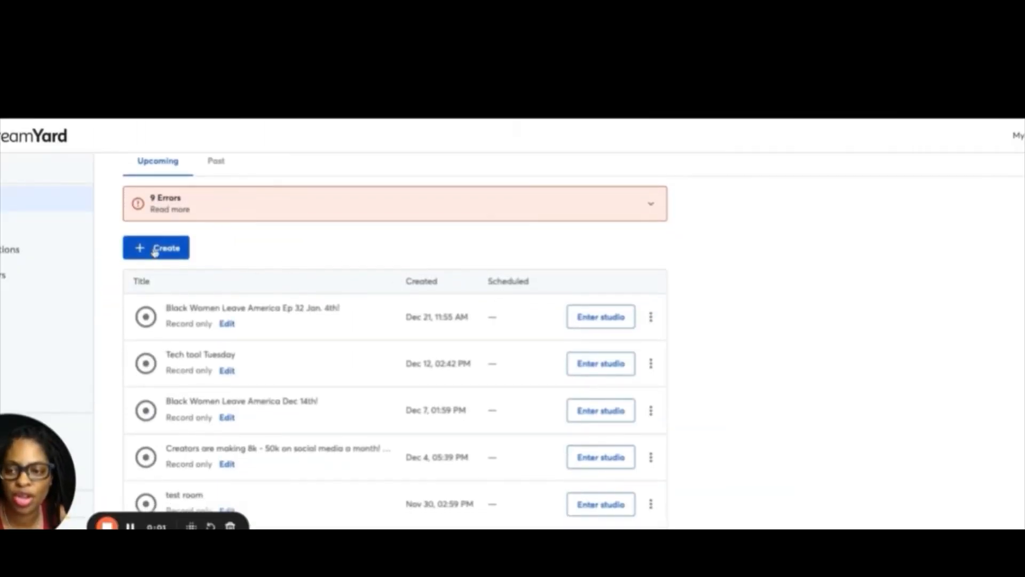
Create a new recording in StreamYard, leaving the title blank
{"action": "left_click", "coordinate": [155, 252]}
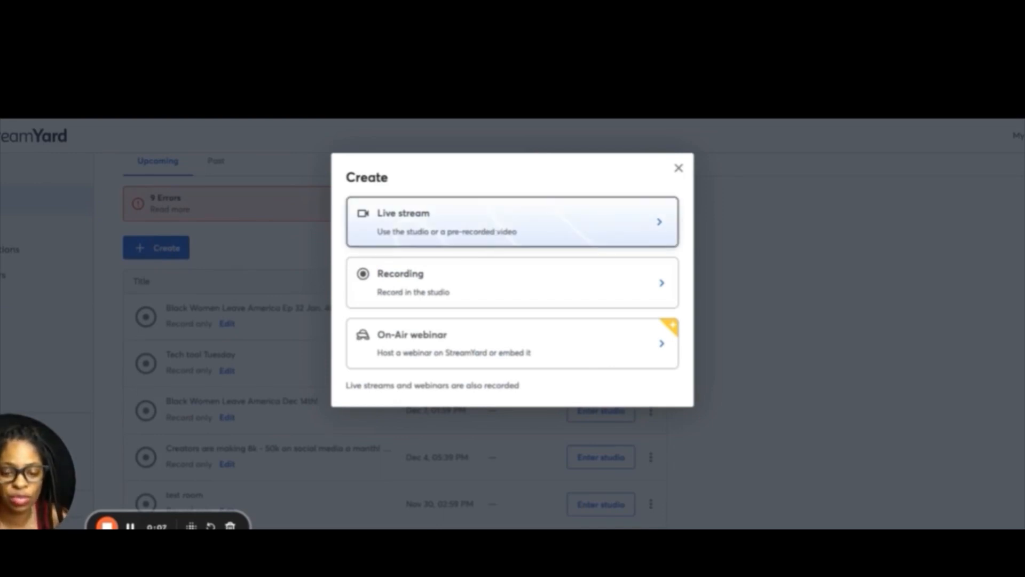
{"action": "left_click", "coordinate": [414, 278]}
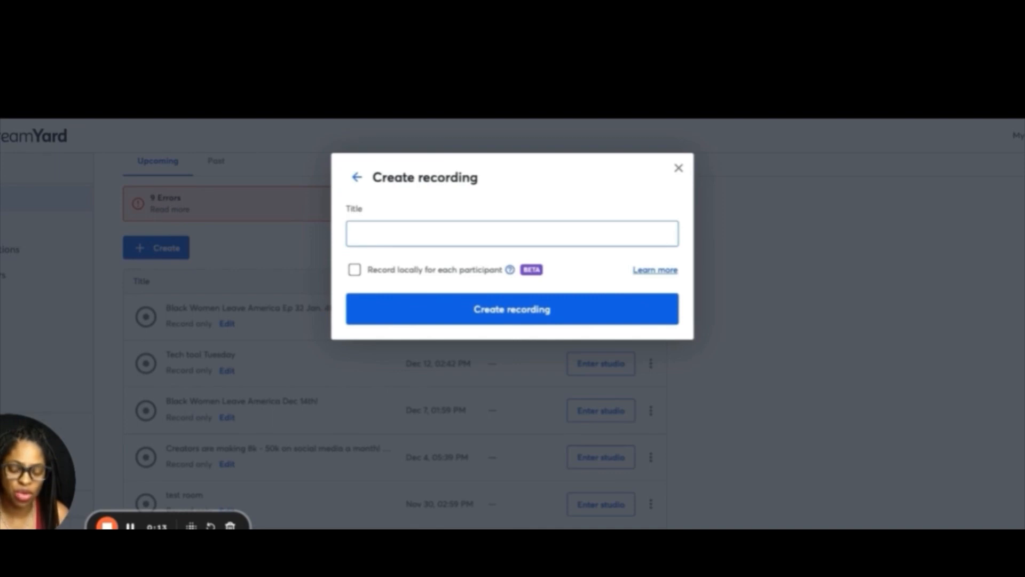
{"action": "key", "text": "Return"}
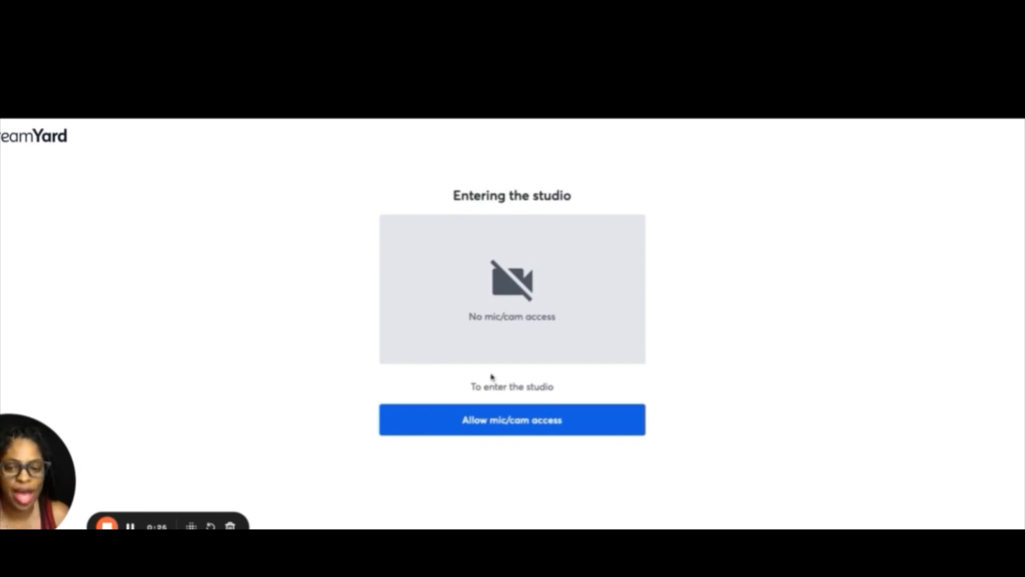
Allow mic and camera access, then enter the studio under a display name
{"action": "left_click", "coordinate": [513, 422]}
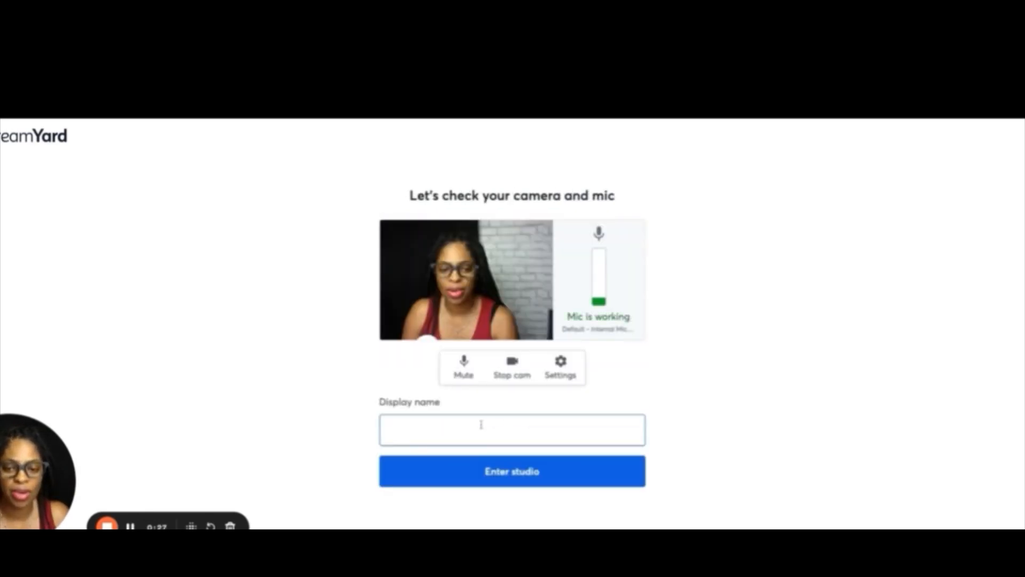
{"action": "left_click", "coordinate": [481, 424]}
{"action": "type", "text": "jaws"}
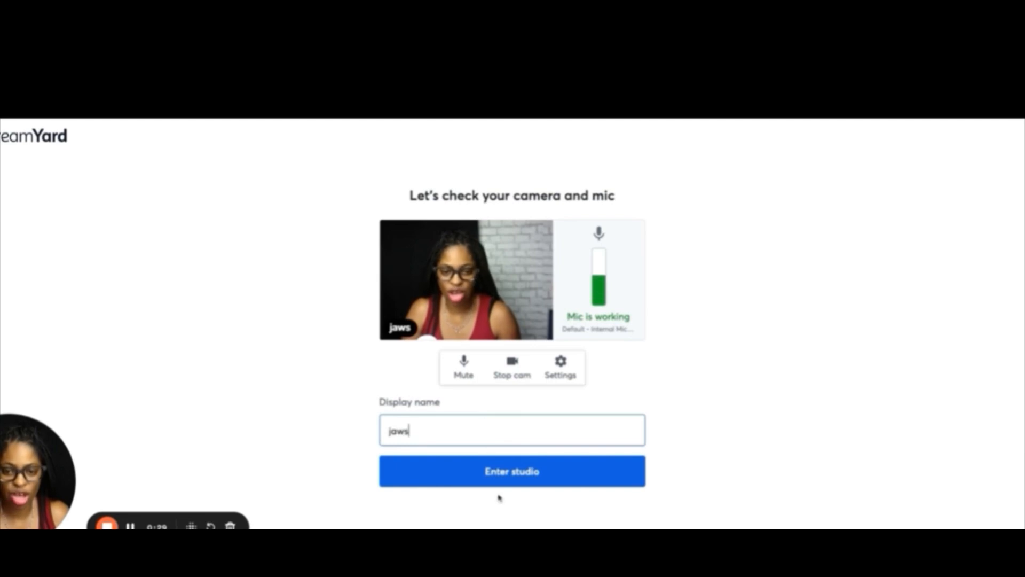
{"action": "left_click", "coordinate": [511, 472]}
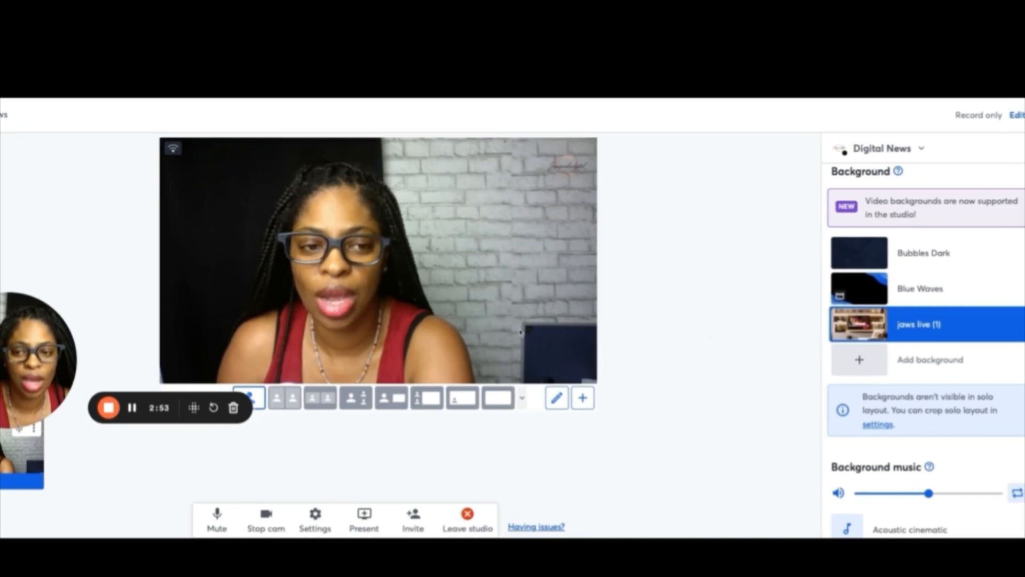
Open the studio settings and apply the living-room TV design as the camera's virtual background
{"action": "left_click", "coordinate": [314, 521]}
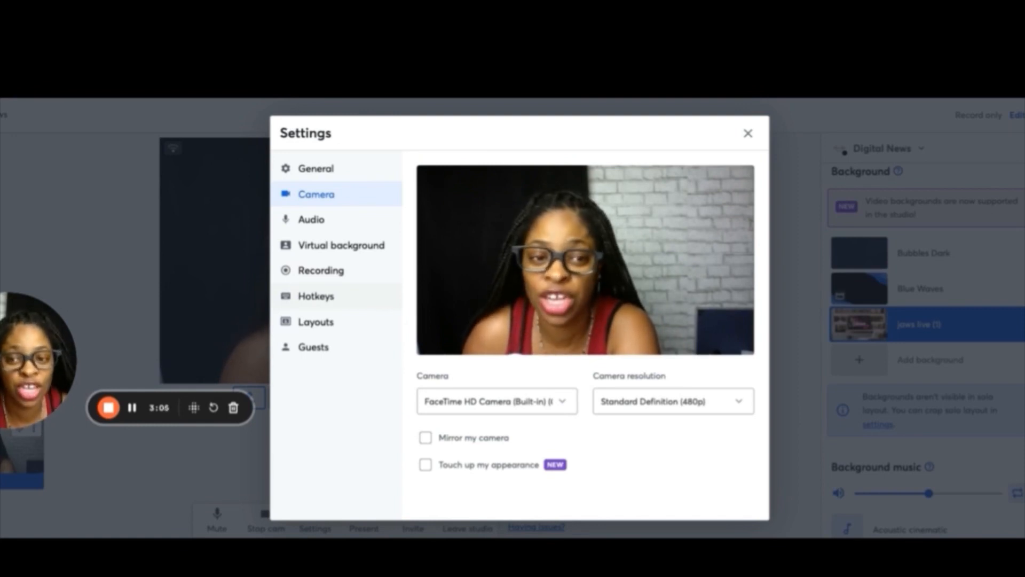
{"action": "left_click", "coordinate": [386, 255]}
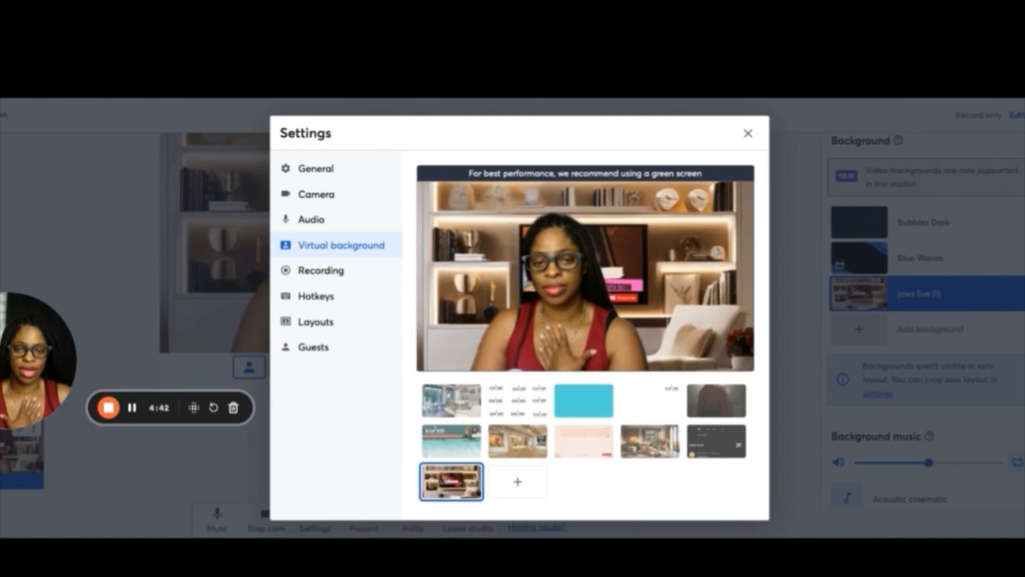
{"action": "left_click", "coordinate": [748, 134]}
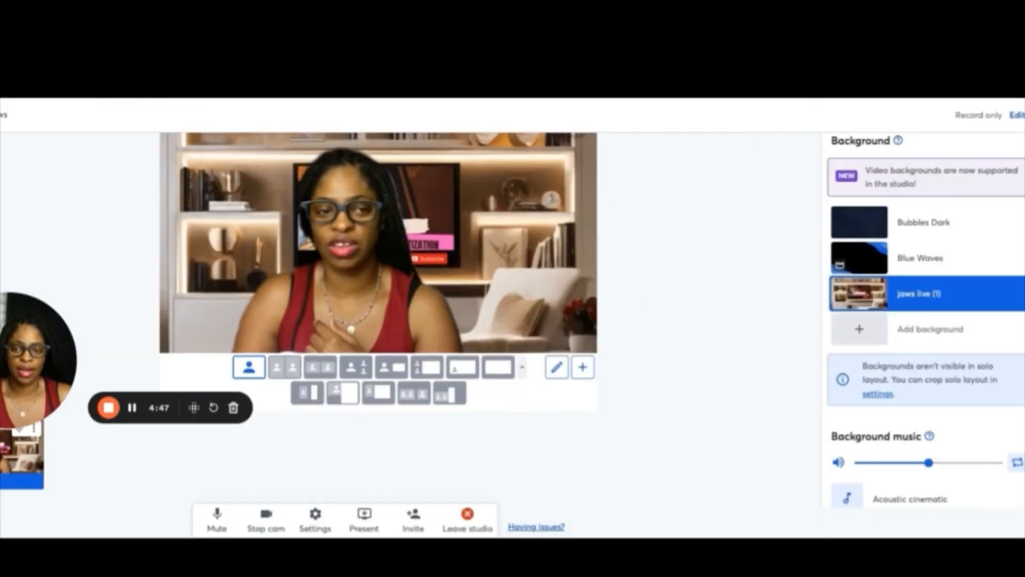